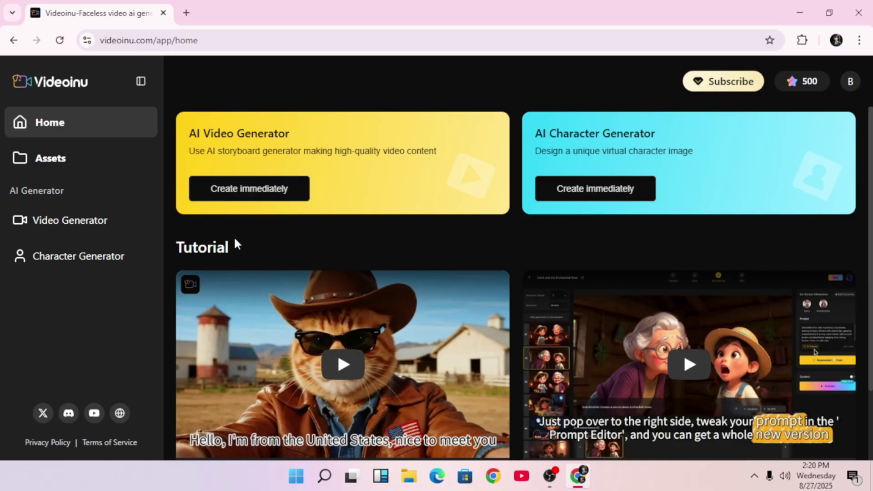
Step: Start a new Video Generator project and decline the beginner tutorial
left_click(146, 228)
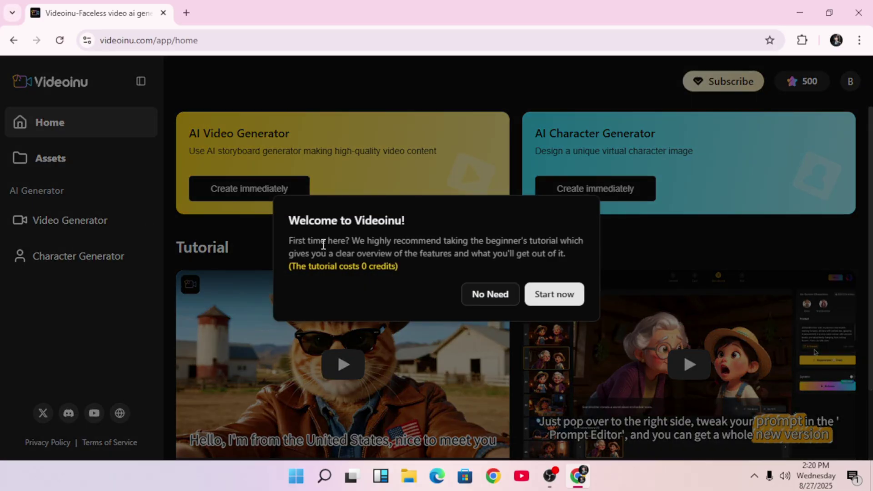
left_click(531, 295)
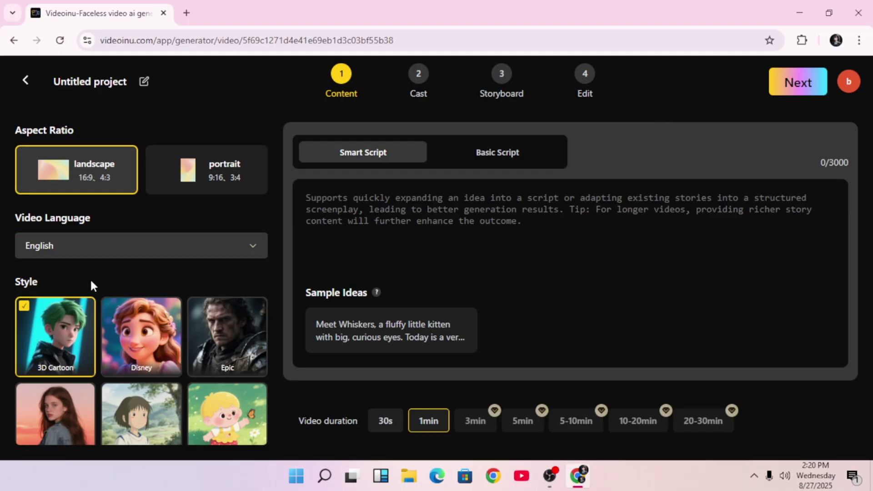
Step: Choose Realistic style and 30s duration, and fill the script with the Whiskers kitten sample story
scroll(68, 337, "down", 2)
left_click(55, 358)
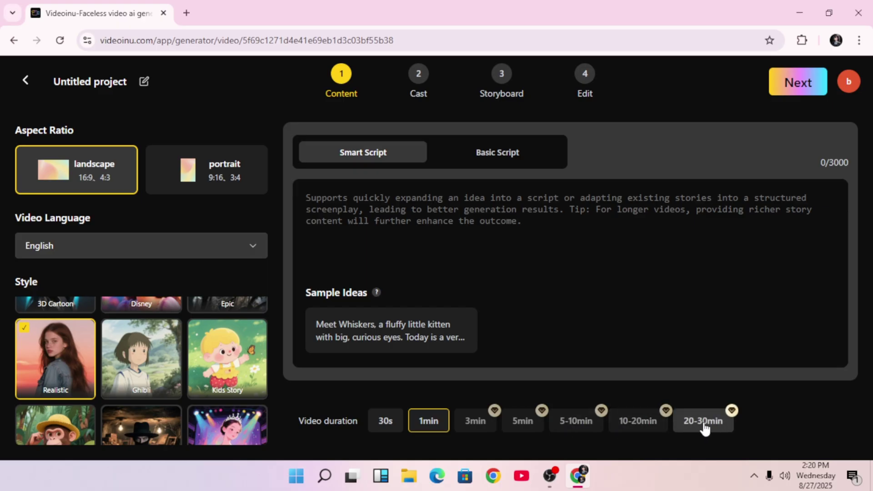
left_click(394, 422)
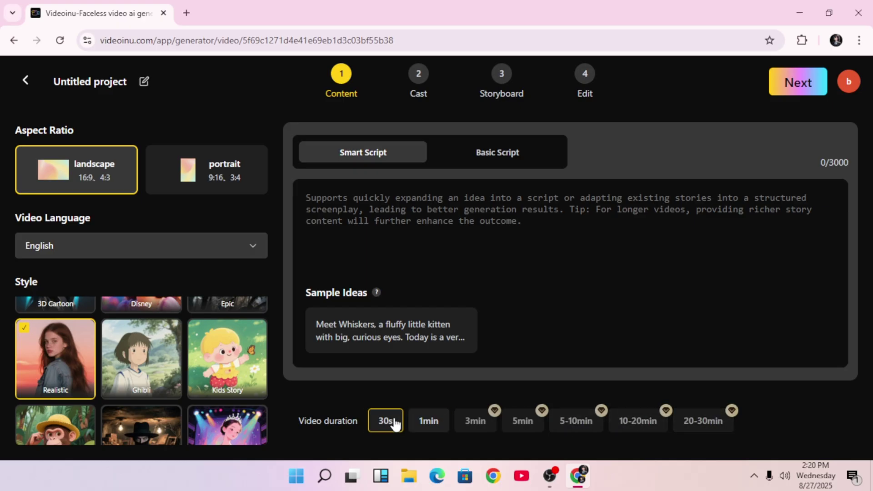
left_click(395, 331)
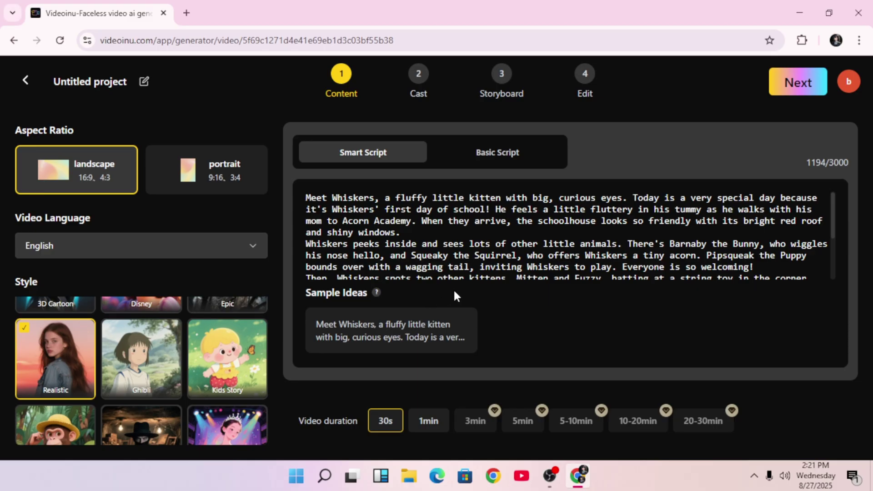
Step: Split the script into 11 shots for 'Whiskers' First Day at Acorn Academy', review them, and continue to Cast
left_click(791, 94)
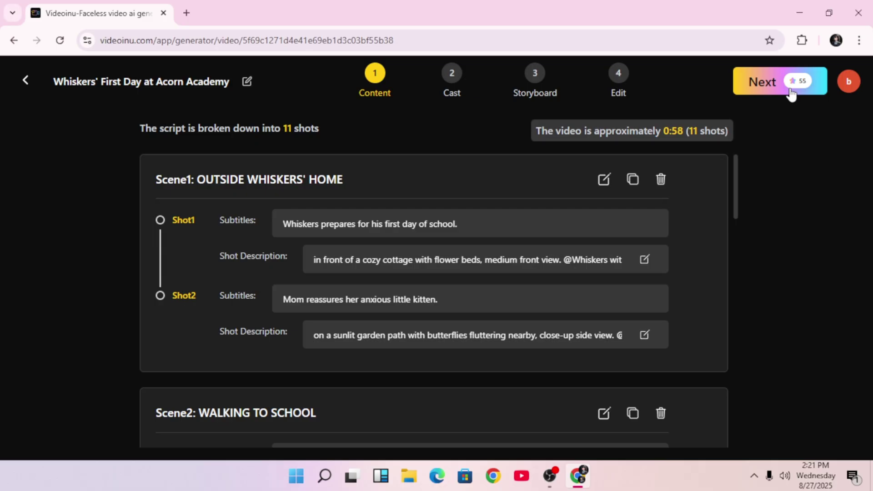
scroll(372, 234, "down", 10)
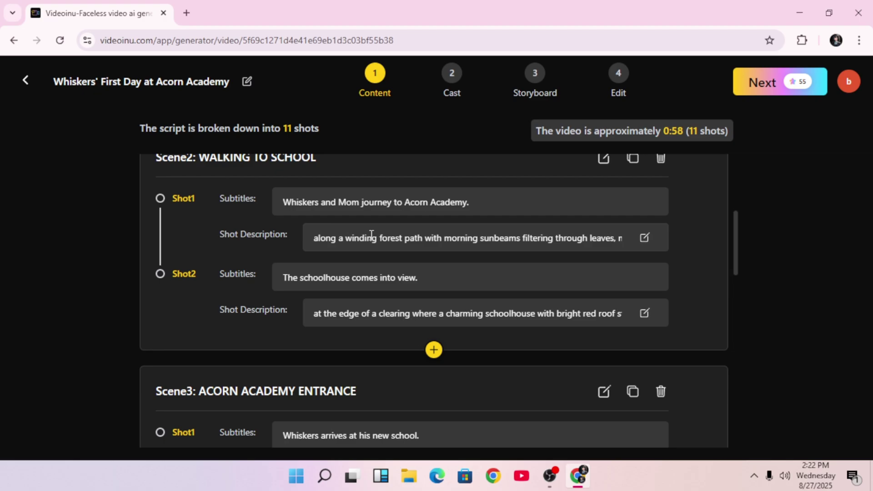
scroll(372, 233, "down", 6)
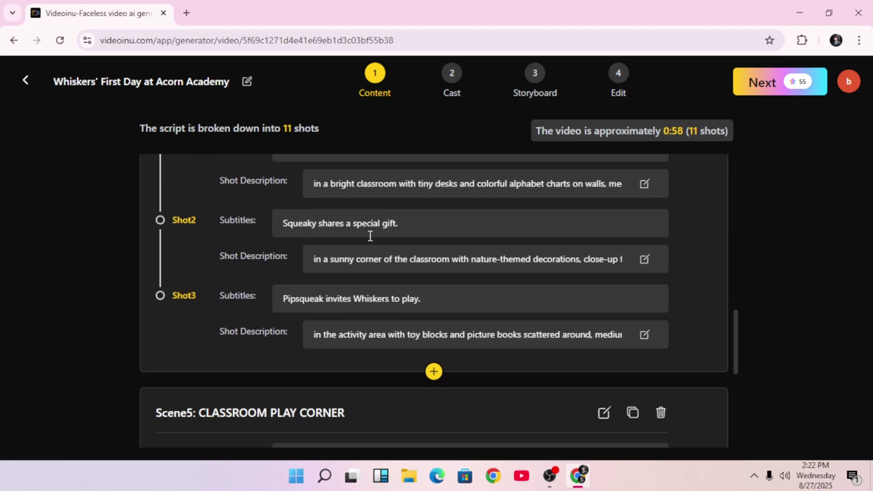
scroll(371, 236, "up", 7)
scroll(371, 237, "up", 8)
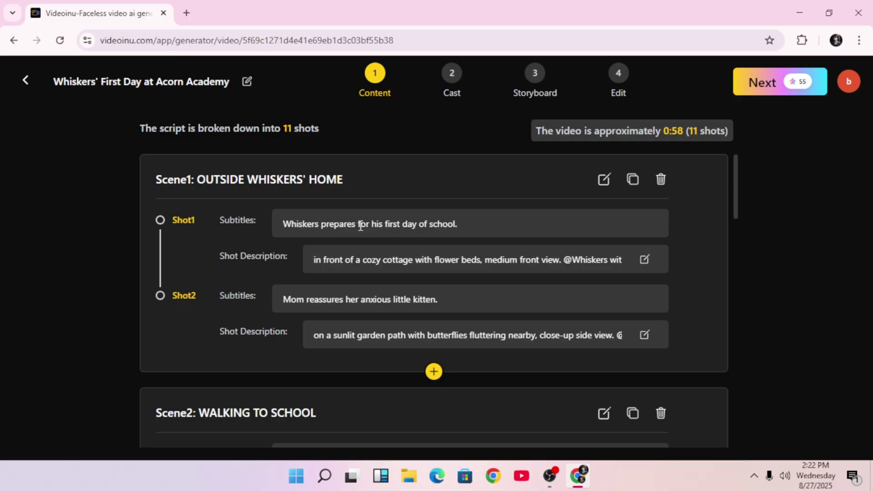
scroll(443, 246, "down", 7)
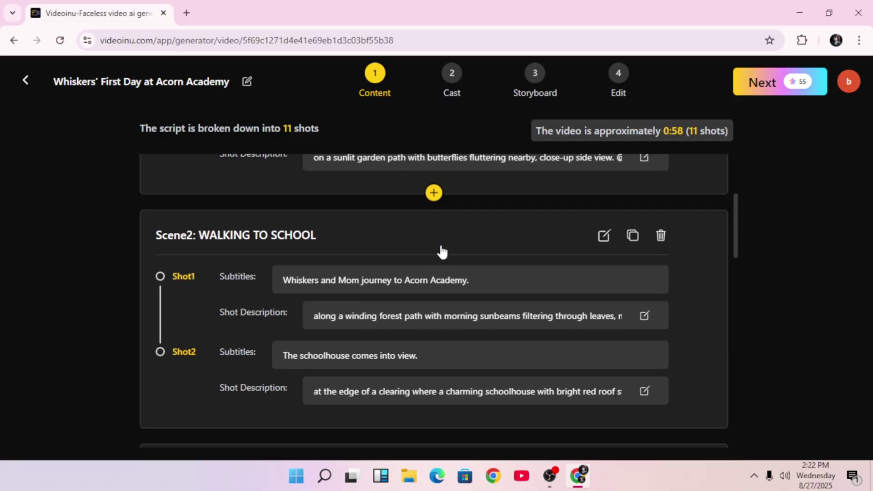
scroll(455, 252, "up", 3)
scroll(469, 254, "up", 4)
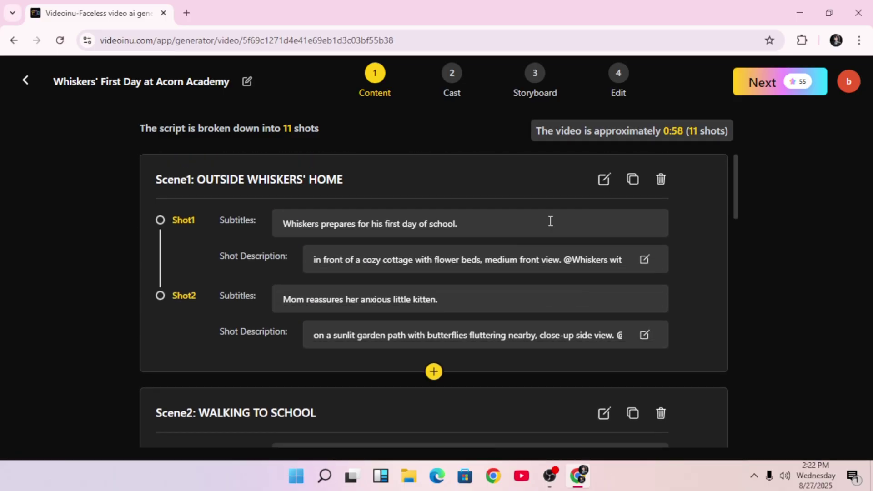
left_click(769, 83)
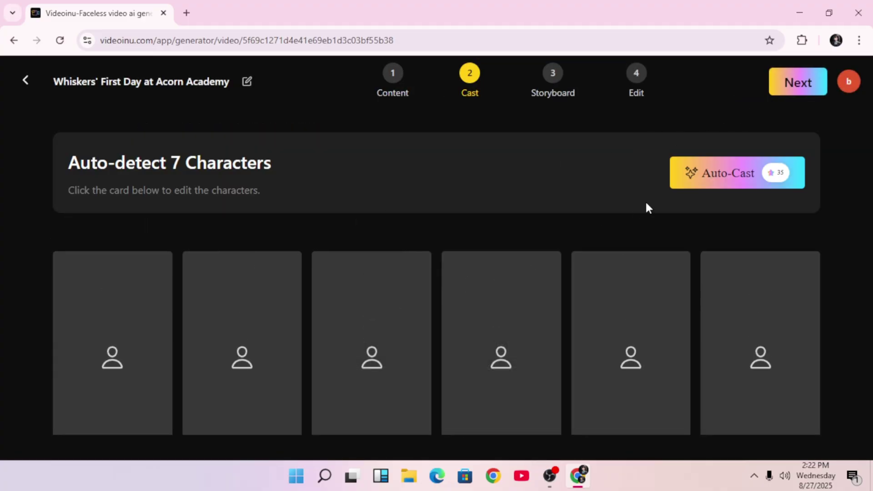
Step: Auto-Cast images for the 7 characters, check the list, and save to reach the Storyboard step
left_click(707, 184)
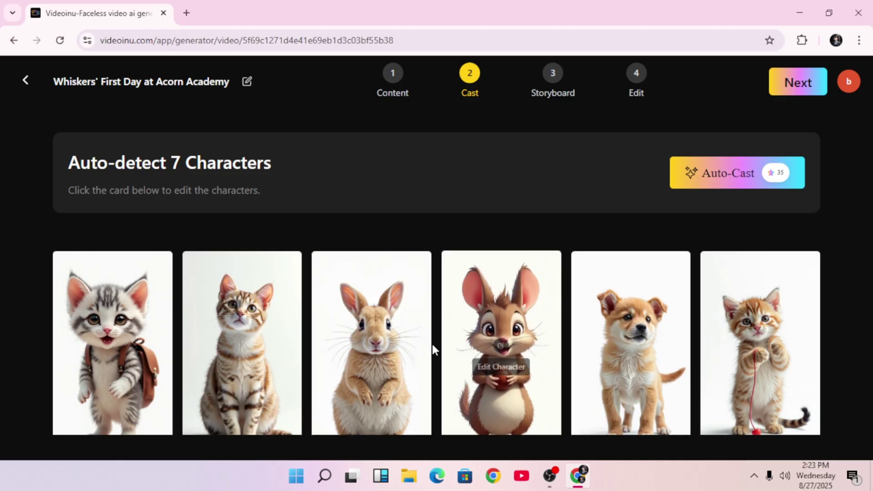
scroll(430, 347, "down", 6)
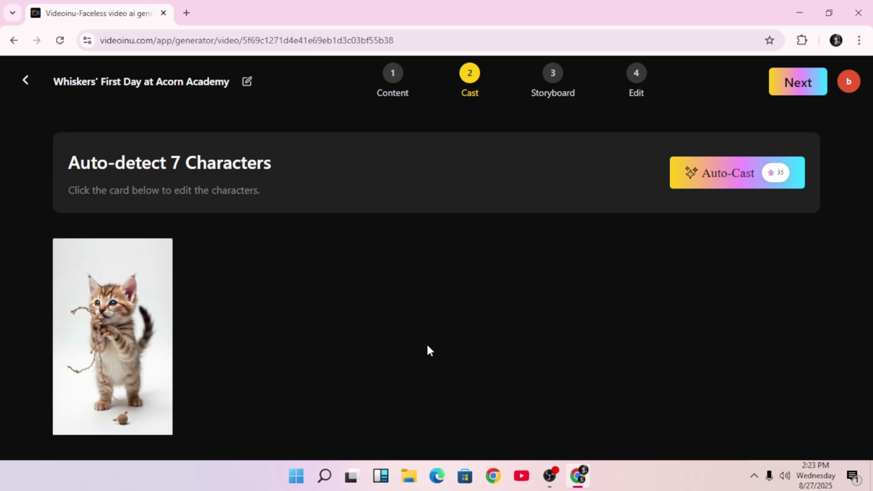
scroll(427, 350, "up", 6)
left_click(796, 84)
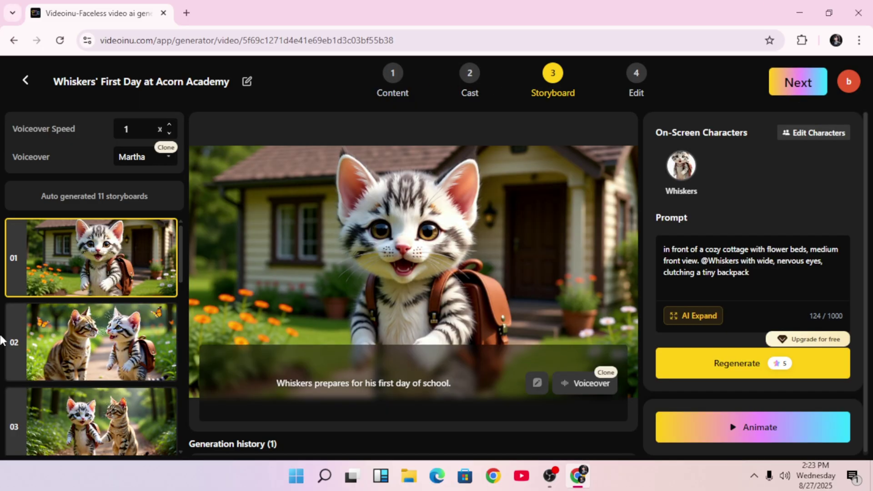
Step: Animate only the first storyboard shot using the Videoinu V1.0 model
scroll(89, 334, "down", 8)
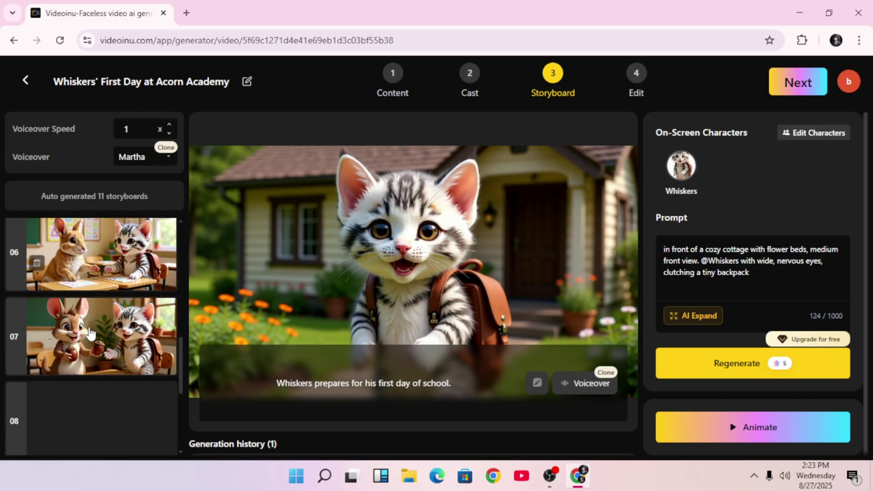
scroll(89, 335, "up", 8)
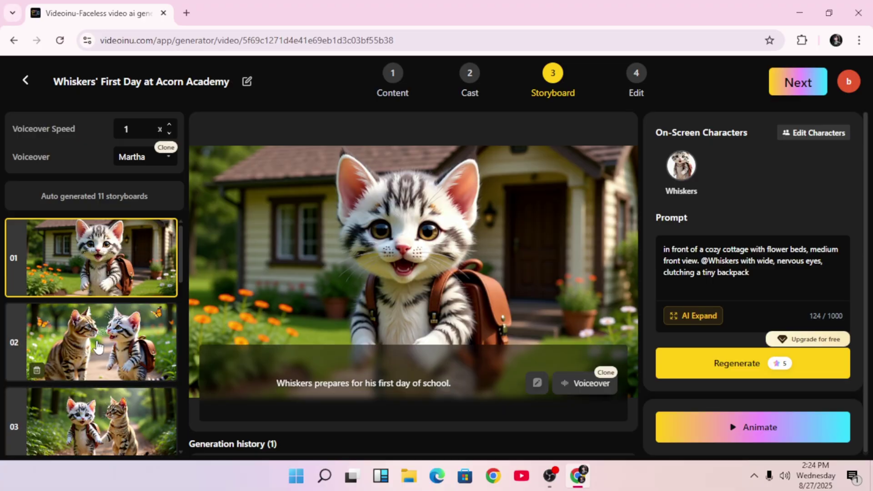
scroll(97, 347, "down", 1)
scroll(97, 347, "up", 1)
left_click(706, 427)
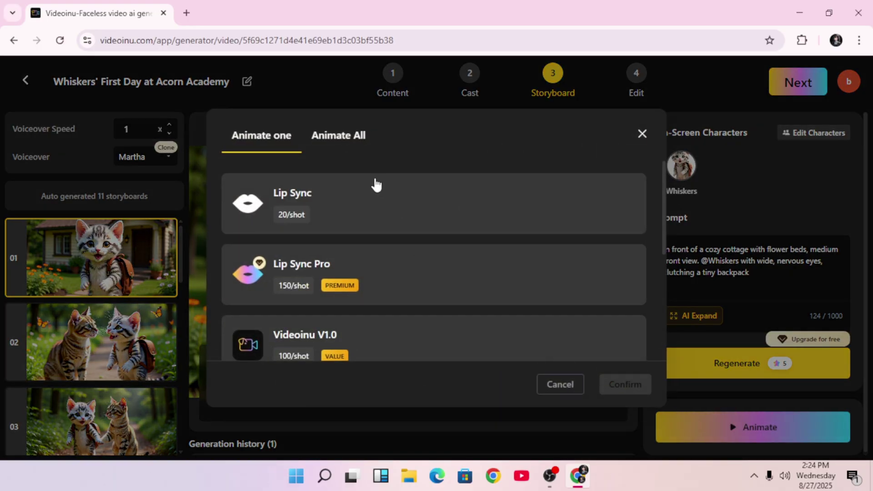
left_click(347, 144)
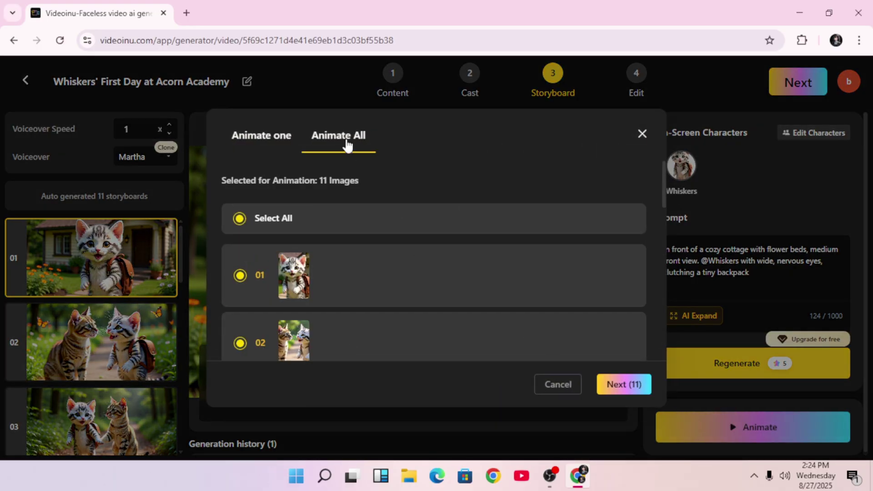
left_click(271, 150)
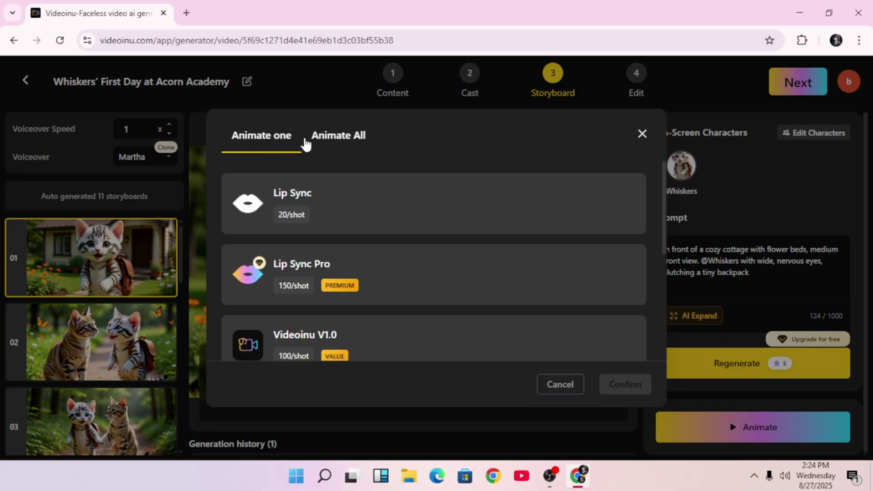
left_click(328, 141)
left_click(262, 135)
left_click(518, 353)
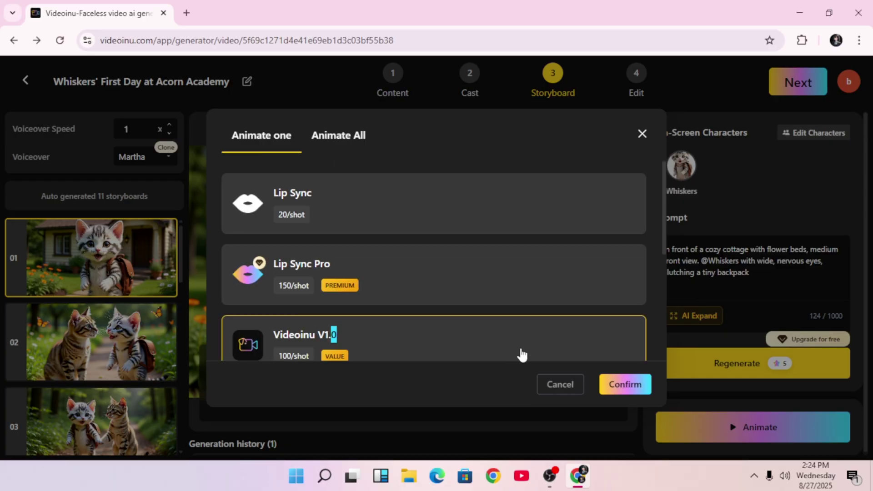
left_click(623, 380)
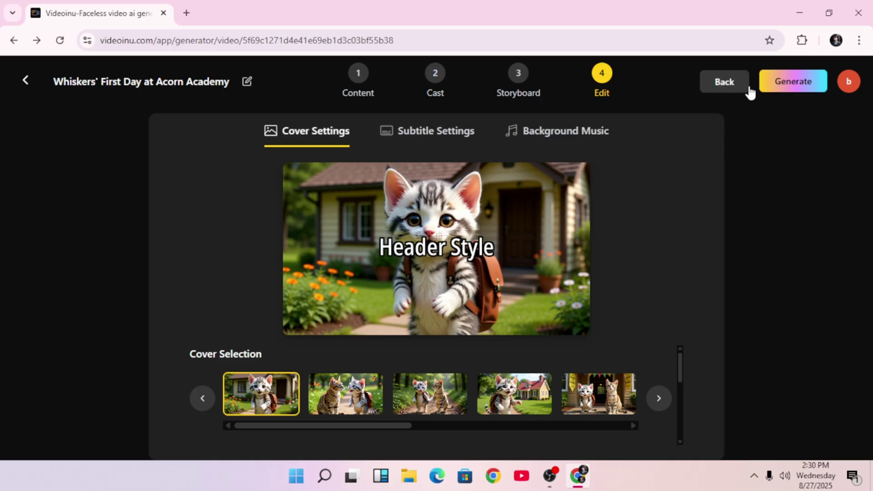
Step: Bring up the output aspect ratio and resolution settings for the final video
left_click(783, 84)
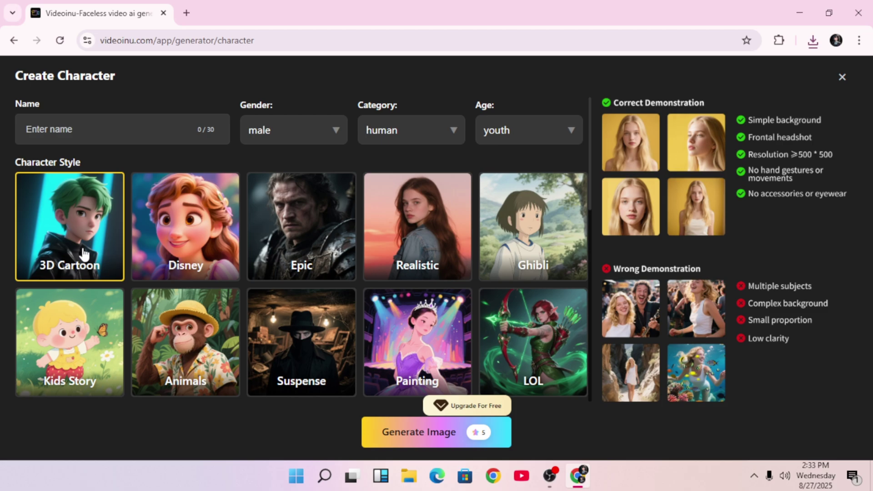
Step: Name the new character 'becky', set gender to female and keep age as youth
left_click(118, 122)
type("b")
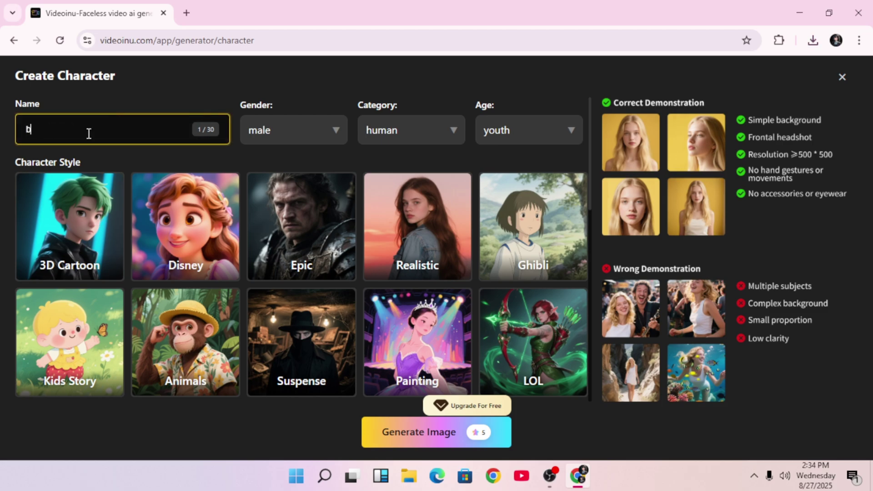
type("ecky")
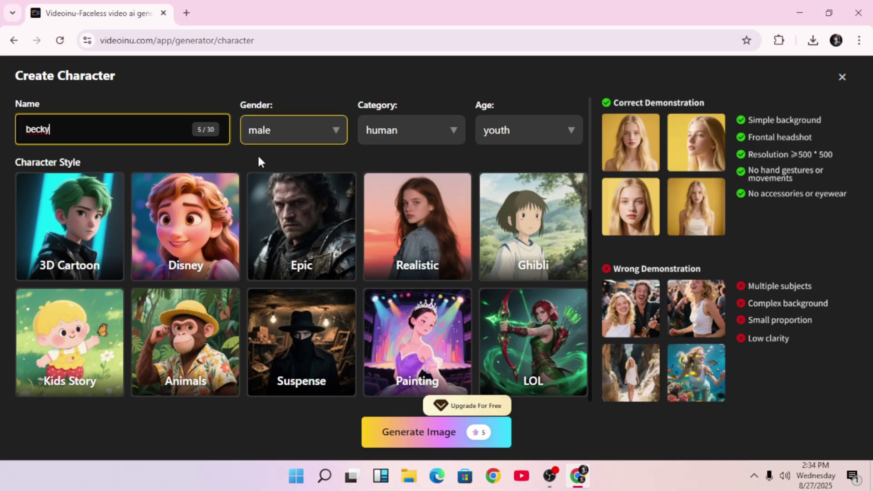
left_click(234, 268)
scroll(273, 268, "down", 4)
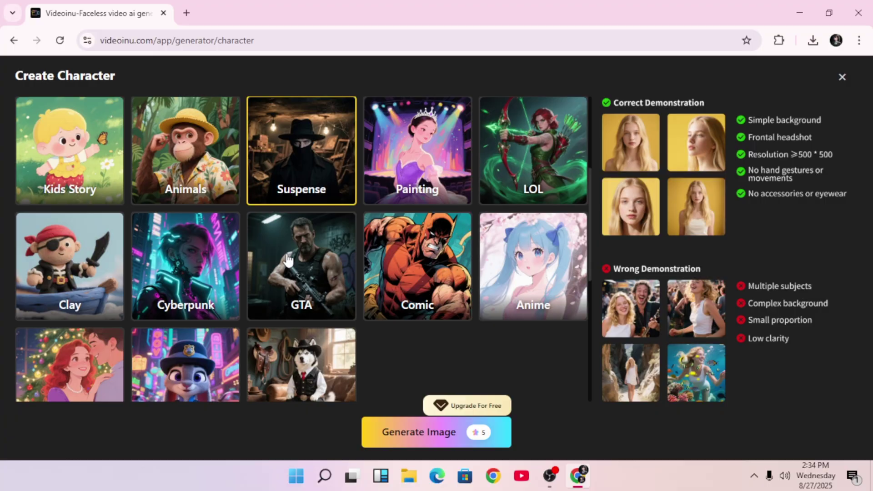
scroll(228, 236, "up", 4)
left_click(325, 132)
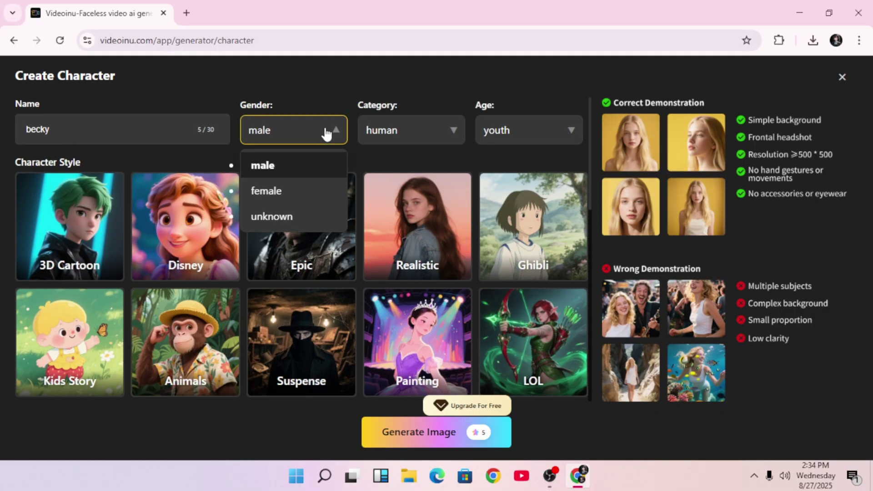
left_click(309, 193)
left_click(518, 132)
left_click(546, 190)
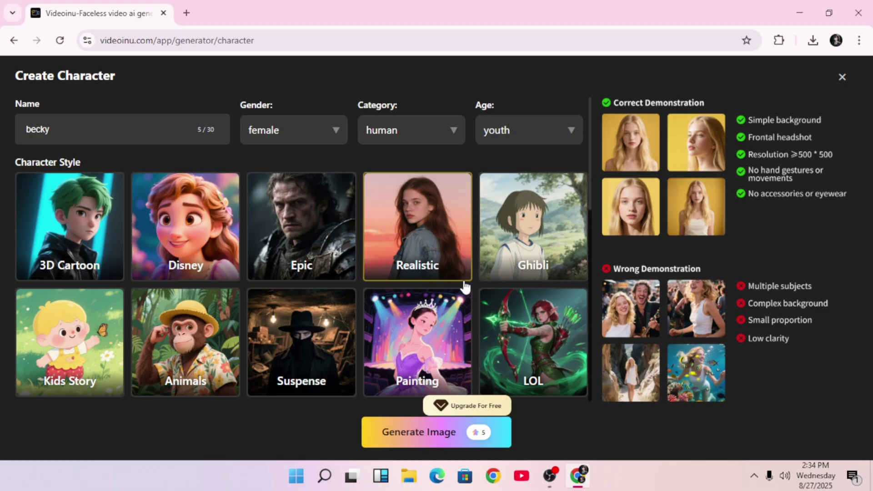
Step: Generate becky's portrait image and apply it to save her to the assets
scroll(466, 284, "down", 8)
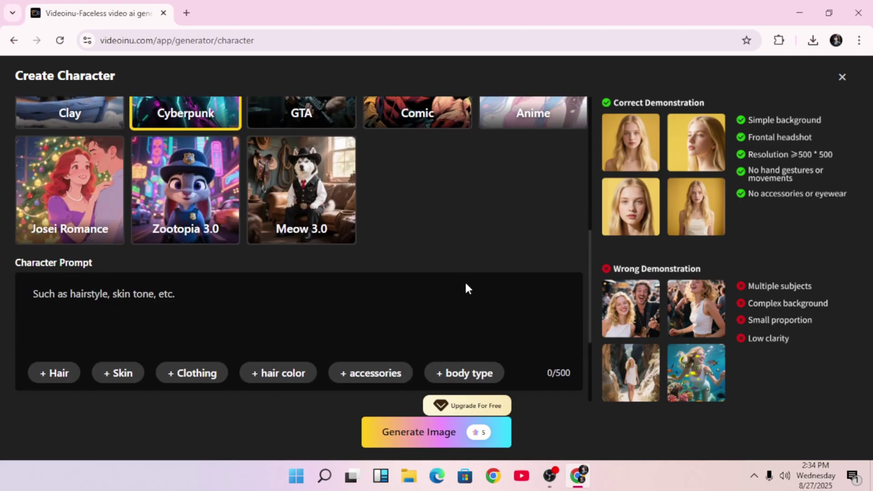
scroll(468, 284, "down", 2)
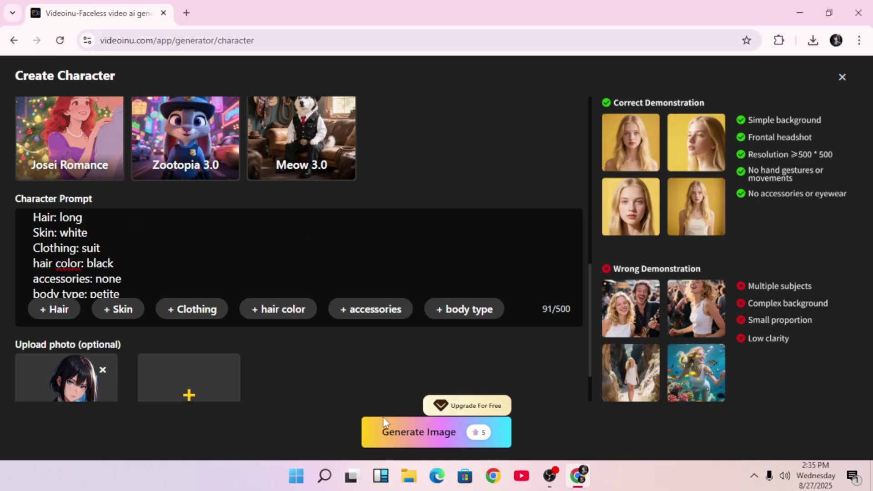
left_click(411, 427)
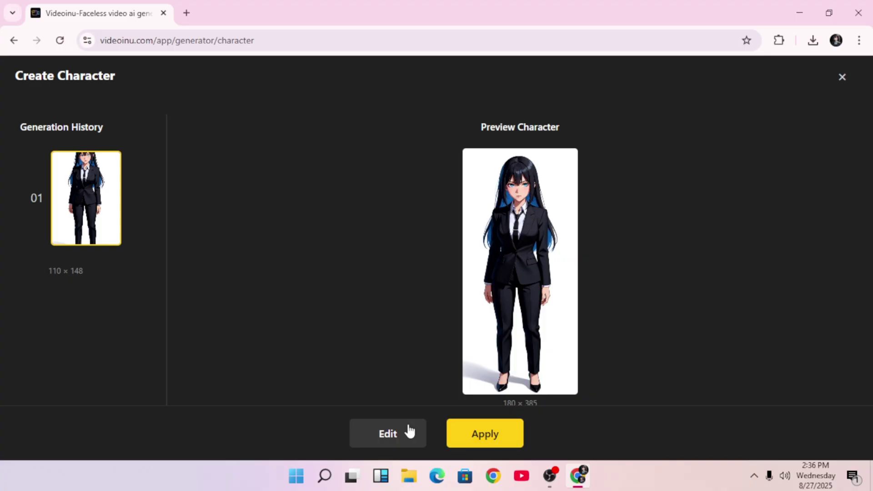
left_click(510, 435)
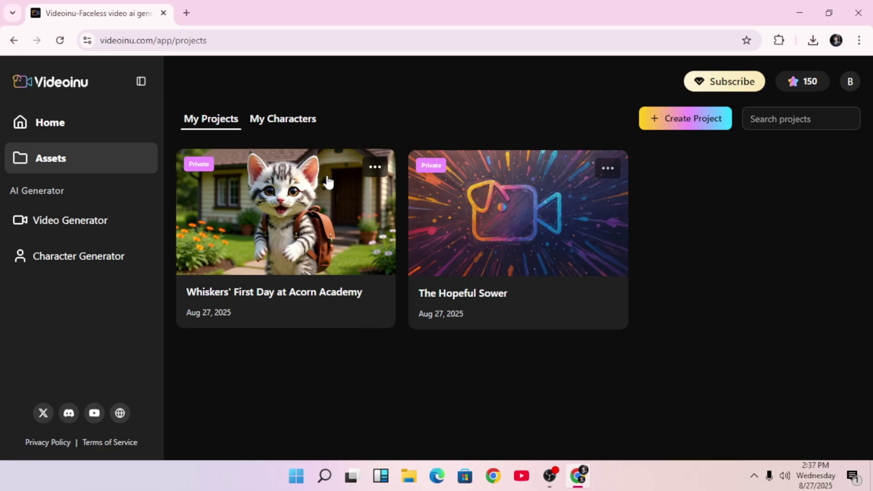
Step: Browse My Characters to find becky next to Fuzzy, Mitten and Pipsqueak
left_click(300, 130)
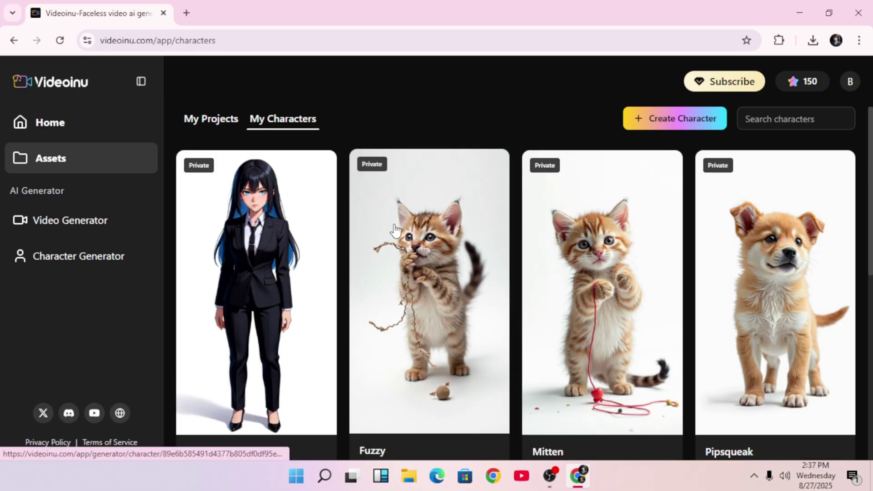
scroll(484, 259, "down", 7)
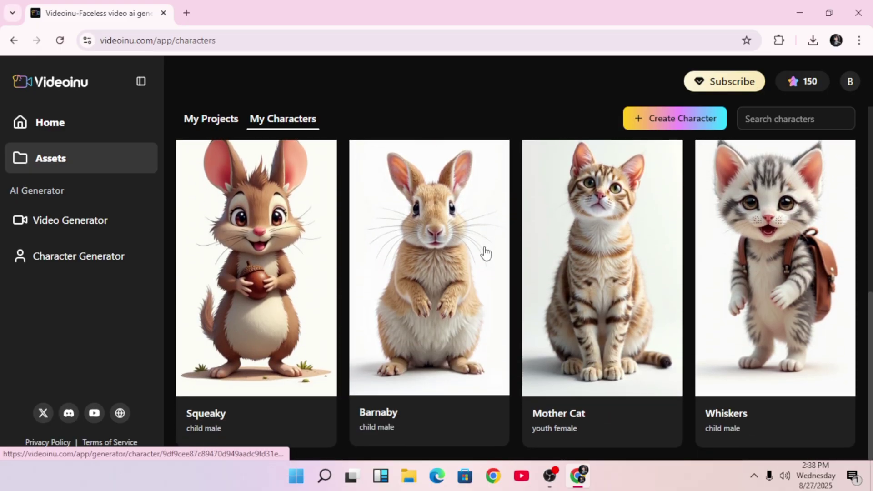
scroll(486, 253, "up", 7)
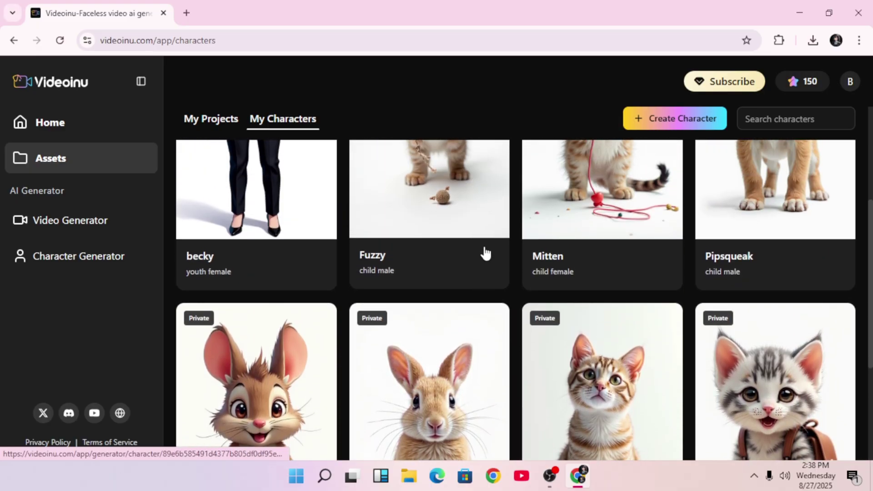
scroll(486, 253, "up", 2)
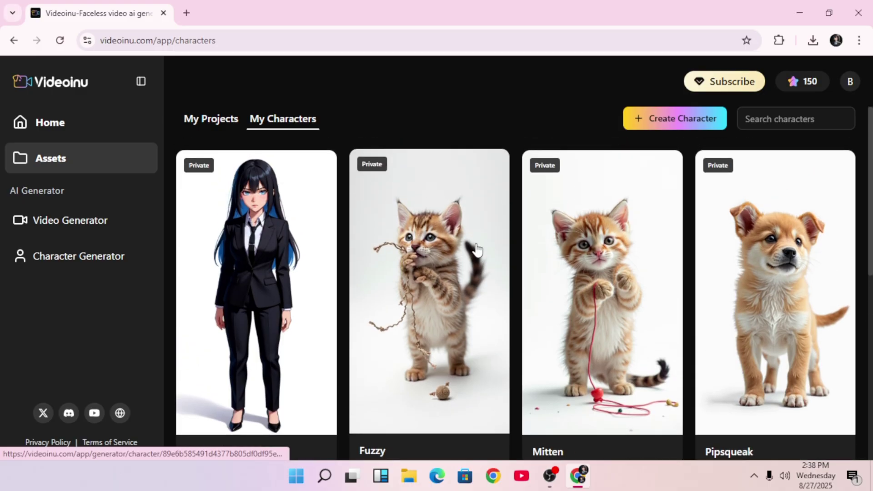